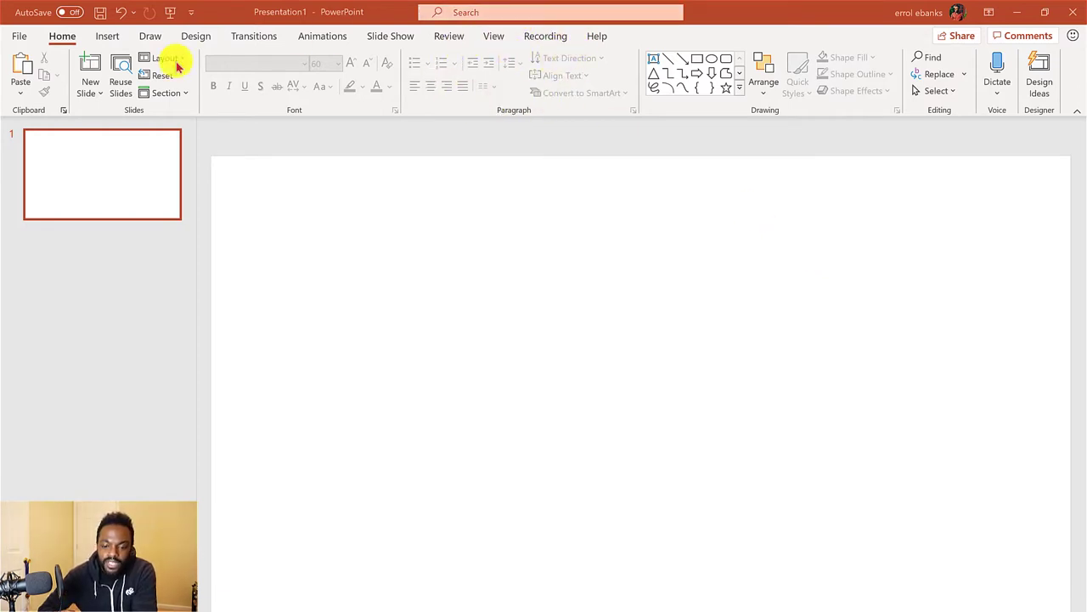
Check in the ribbon customization options that the Recording tab is enabled, and accept the options
click(19, 37)
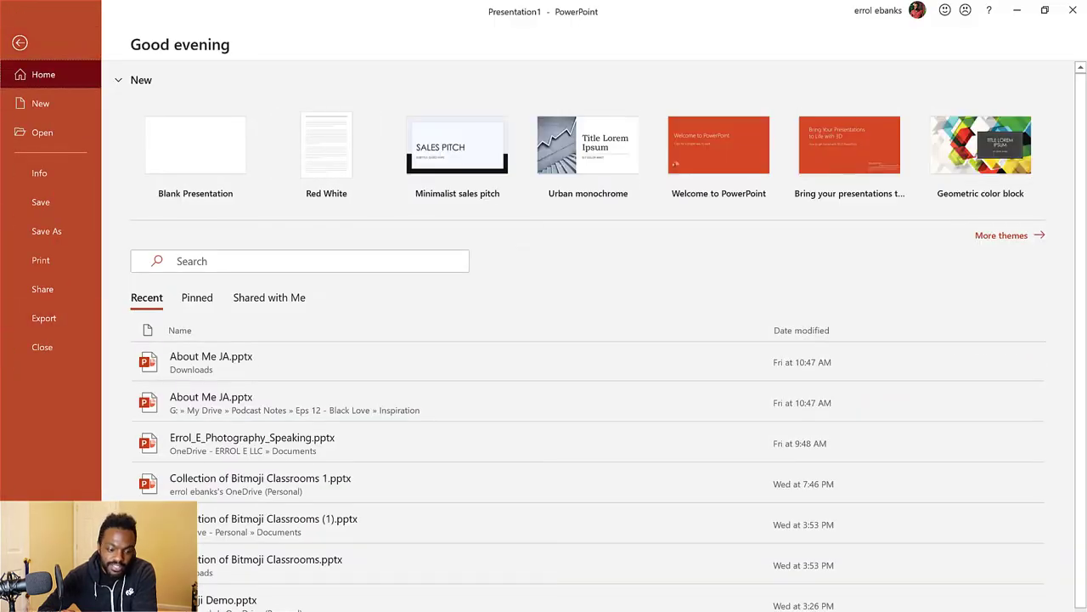
key(Escape)
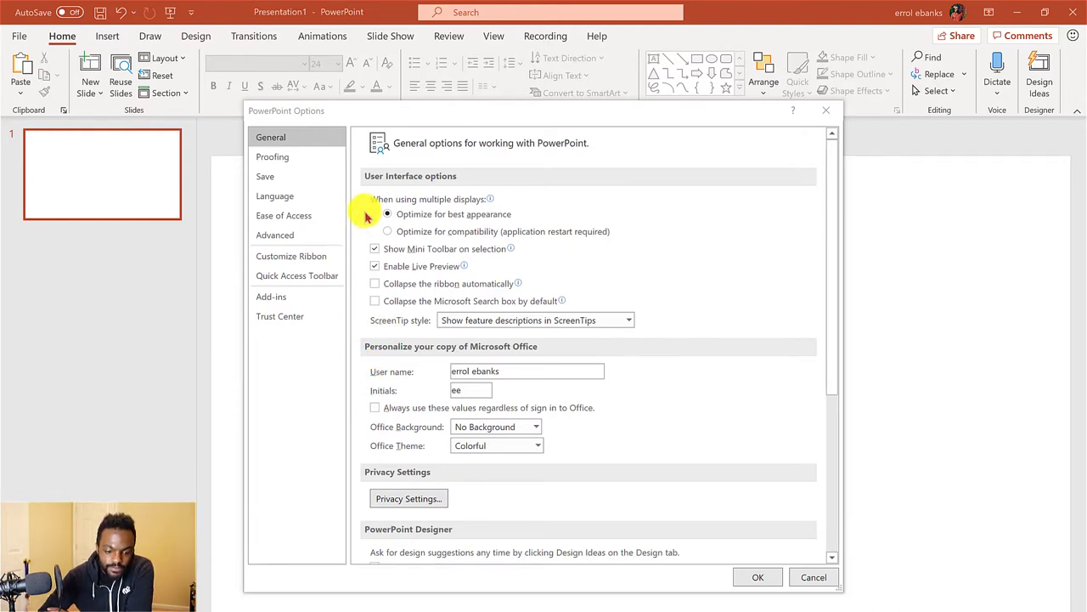
click(293, 257)
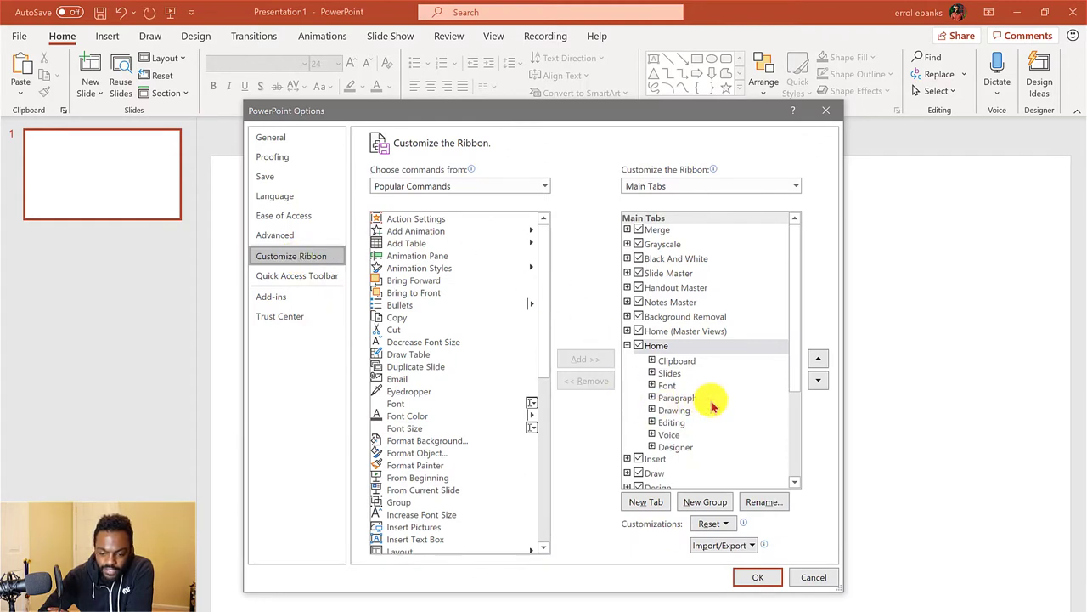
scroll(712, 459, down, 3)
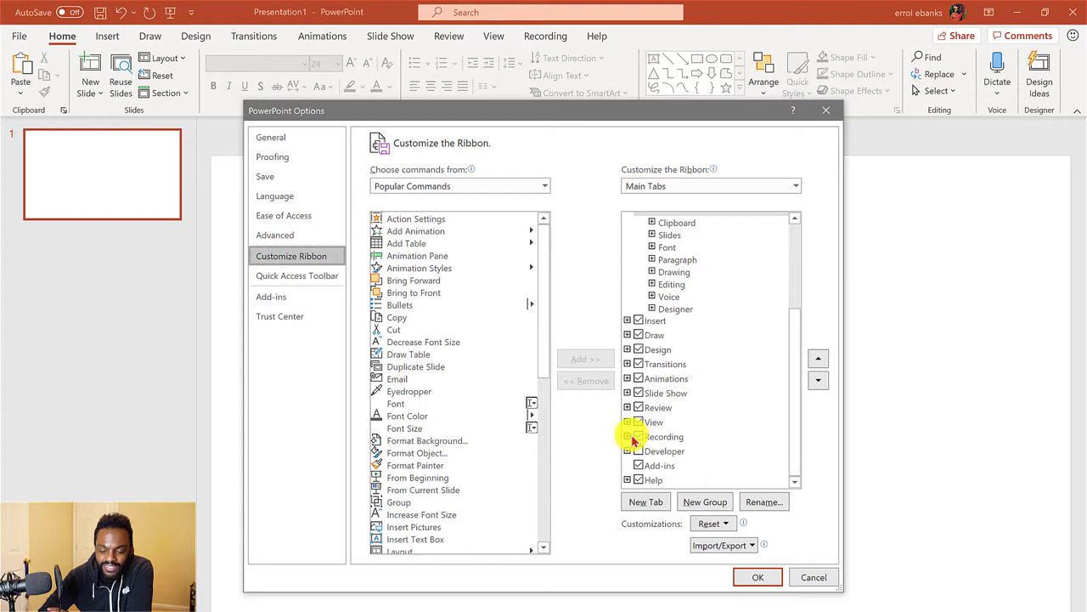
click(751, 576)
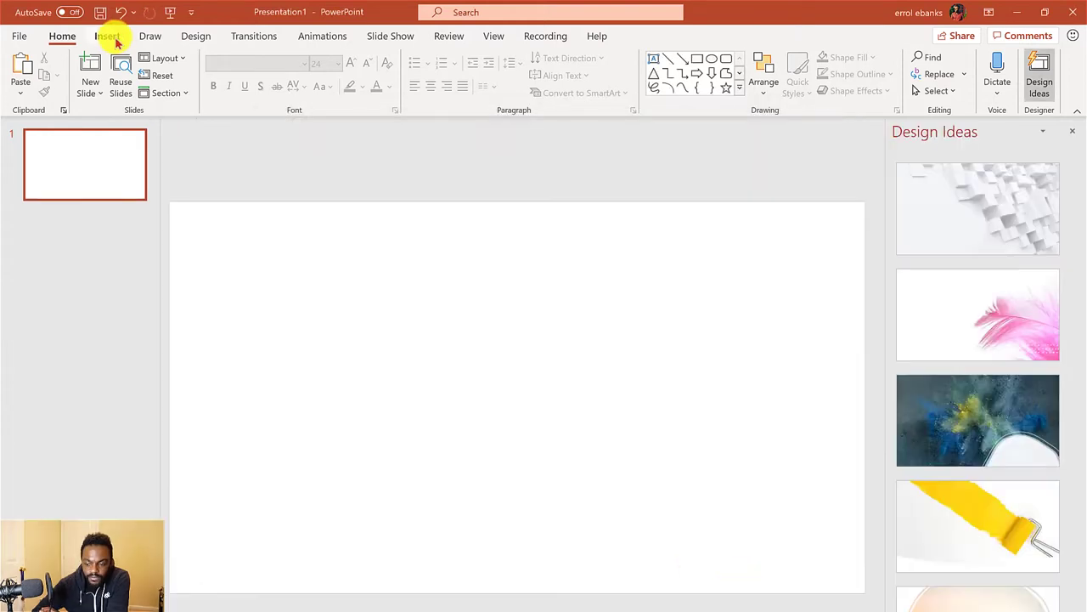
Search the online pictures for "Chalkboard" to find an image to insert on the blank slide
click(113, 39)
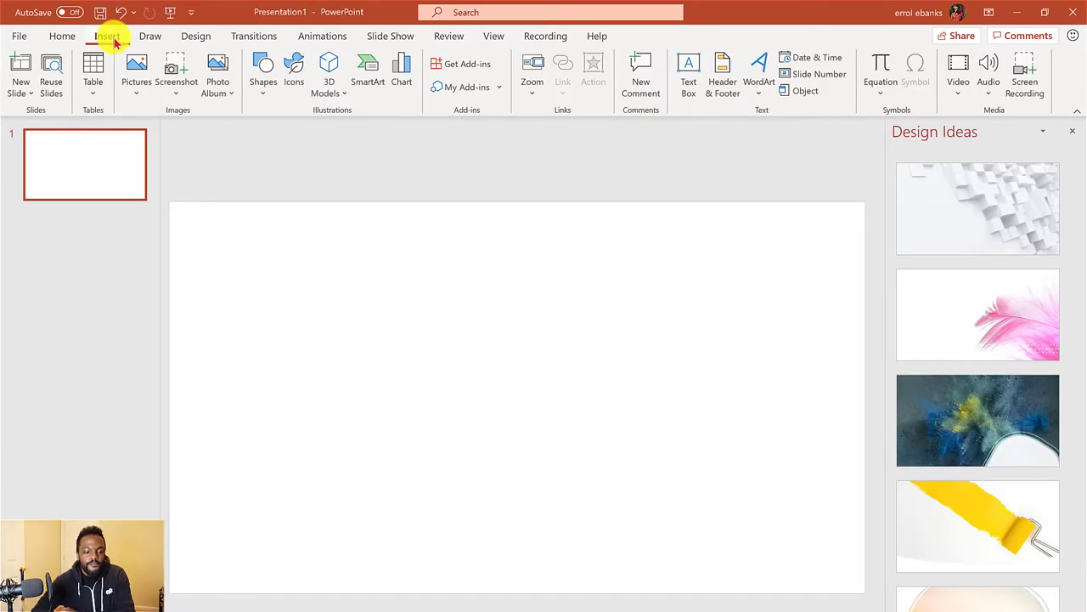
click(58, 38)
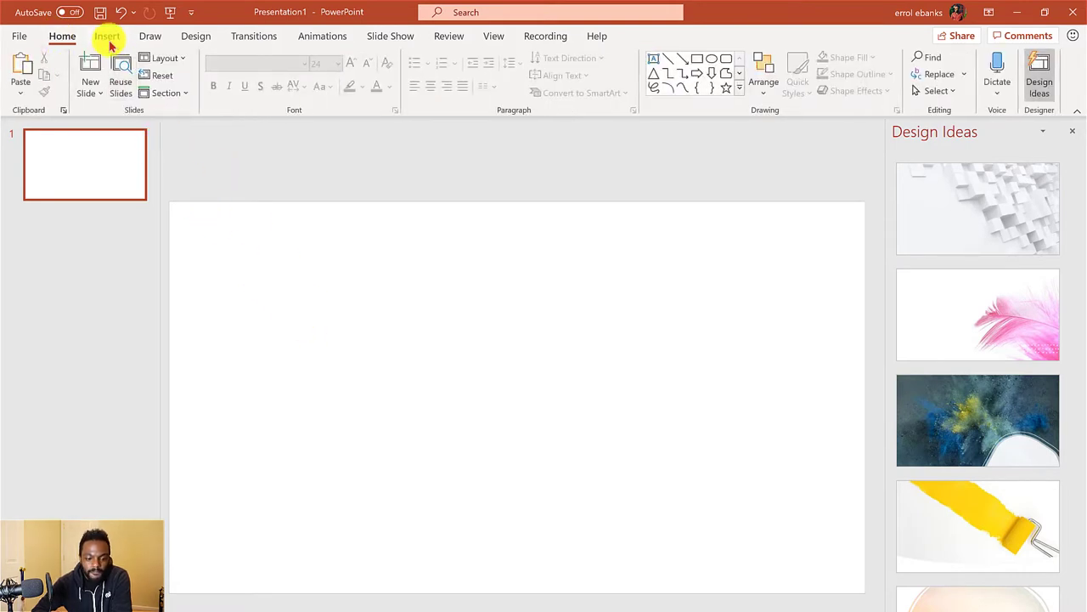
click(108, 39)
click(135, 90)
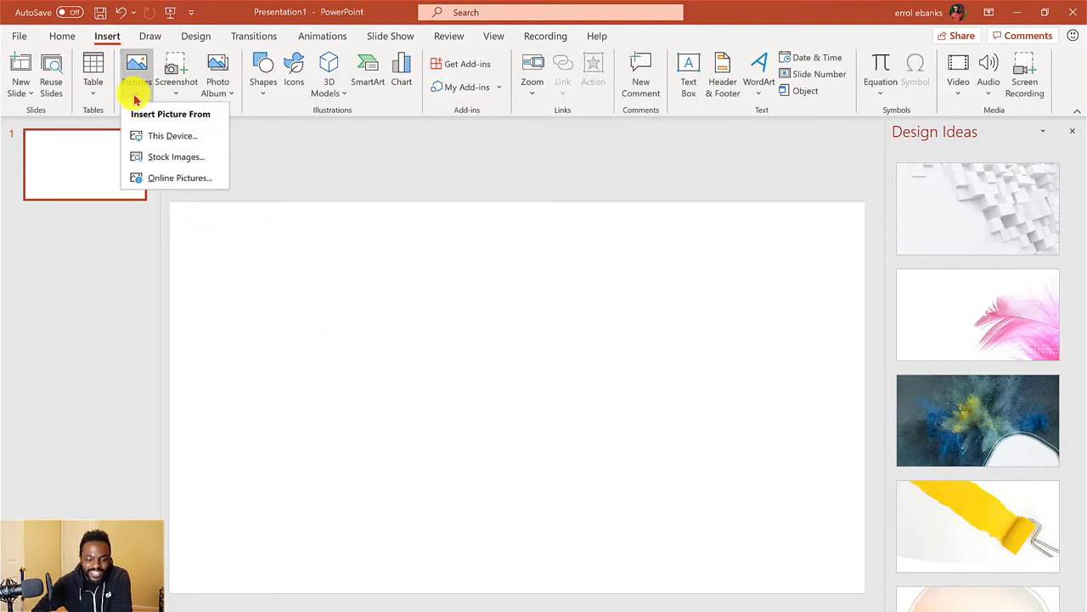
click(141, 163)
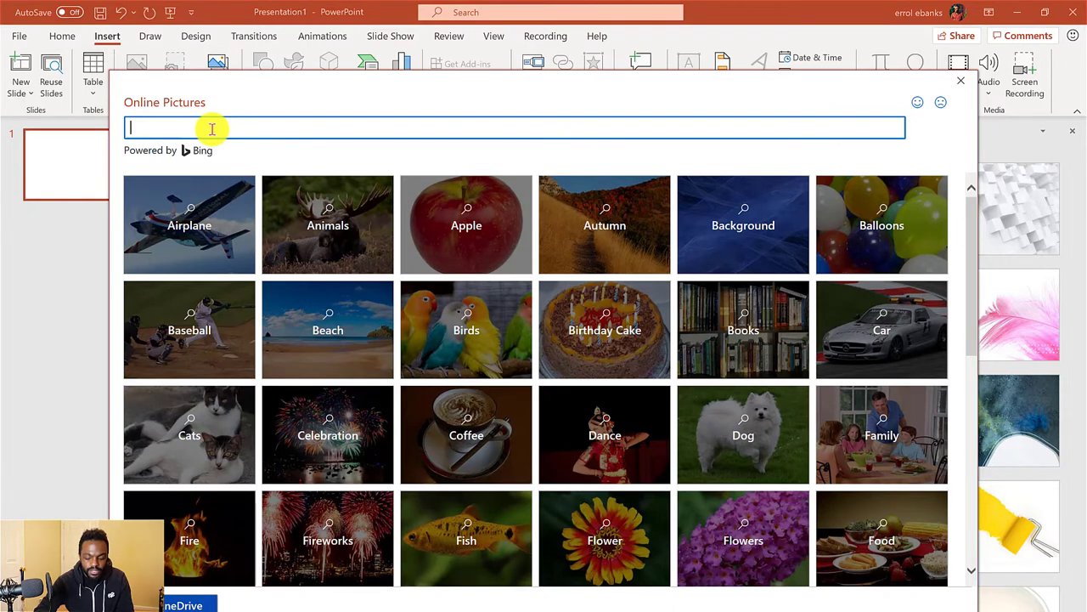
text(Chalkboar)
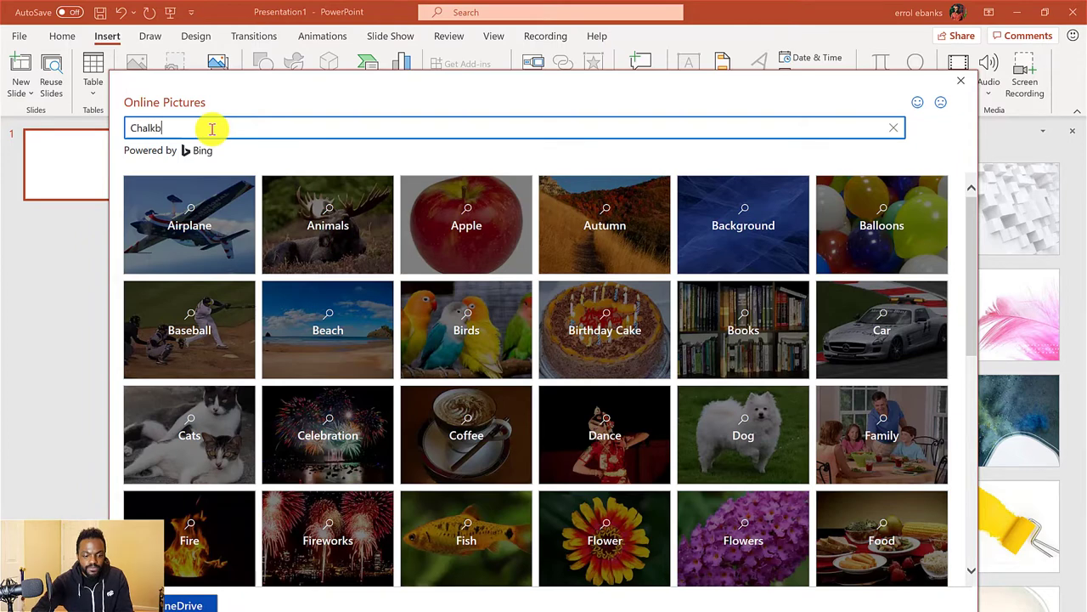
text(d)
key(Return)
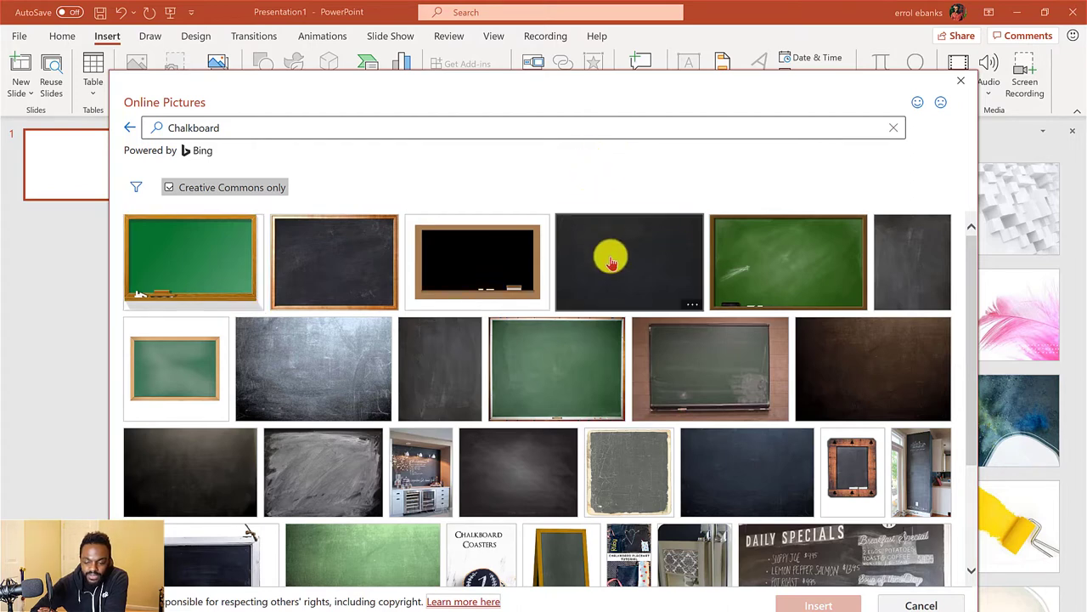
Insert the plain black chalkboard picture and apply the design idea with the blue-to-orange gradient frame
click(612, 261)
click(820, 605)
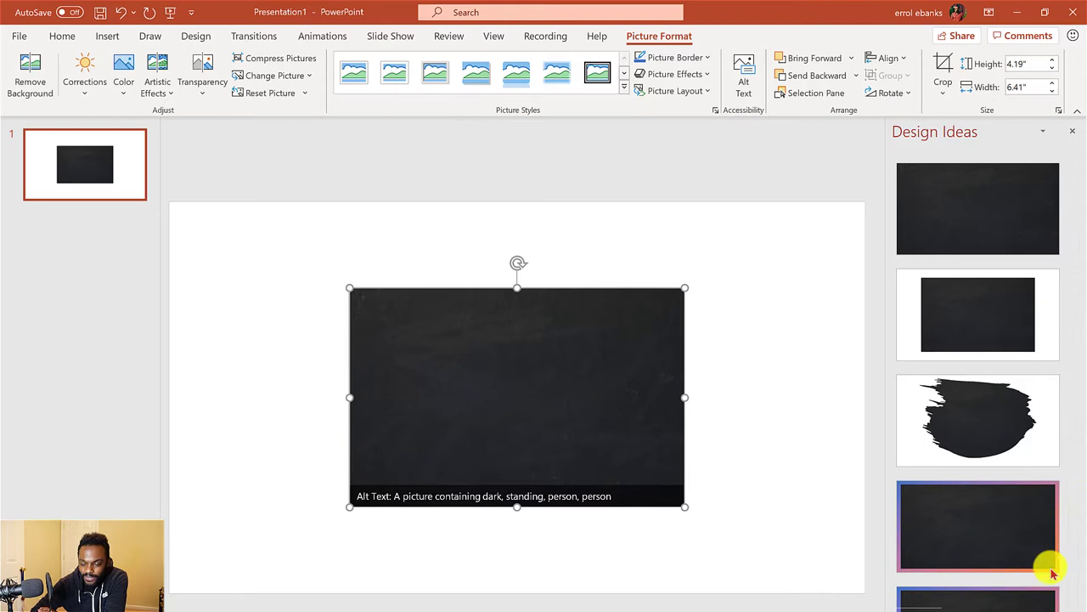
click(983, 530)
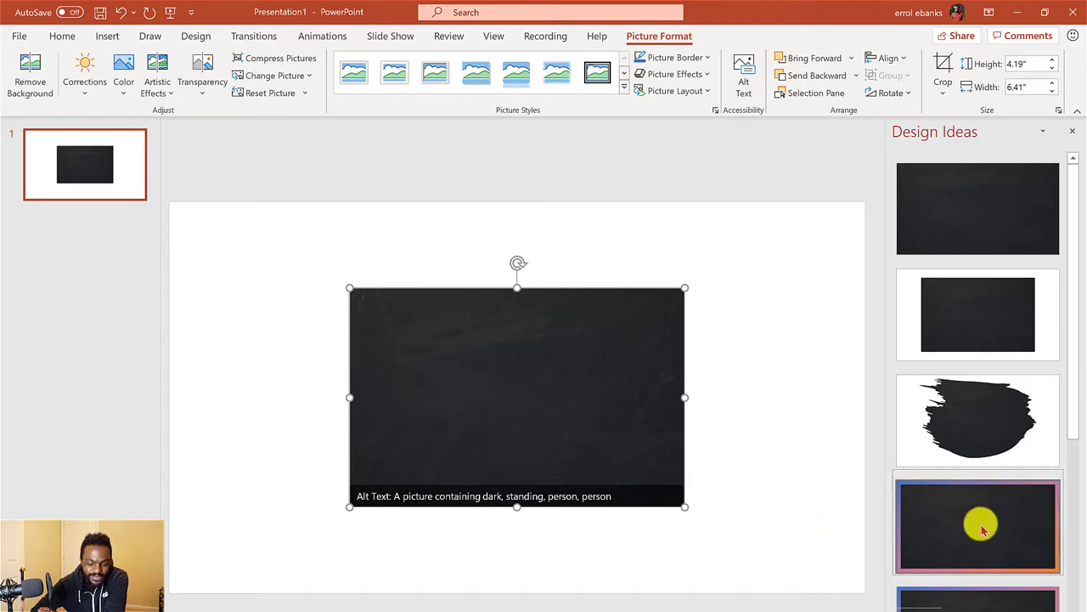
key(Escape)
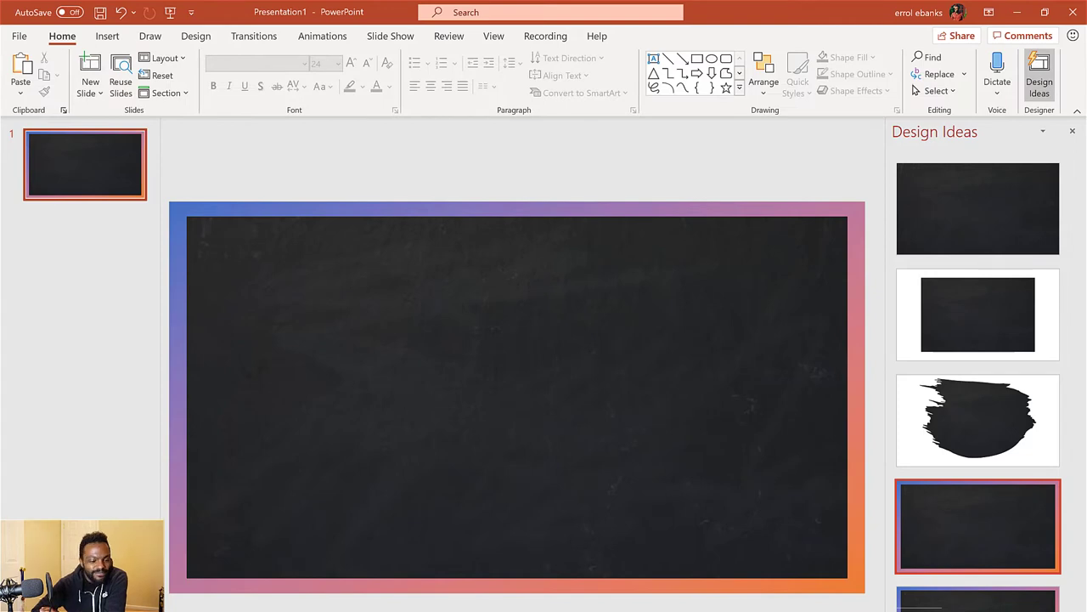
Copy the framed chalkboard slide and paste it twice to make three chalkboard slides
click(89, 180)
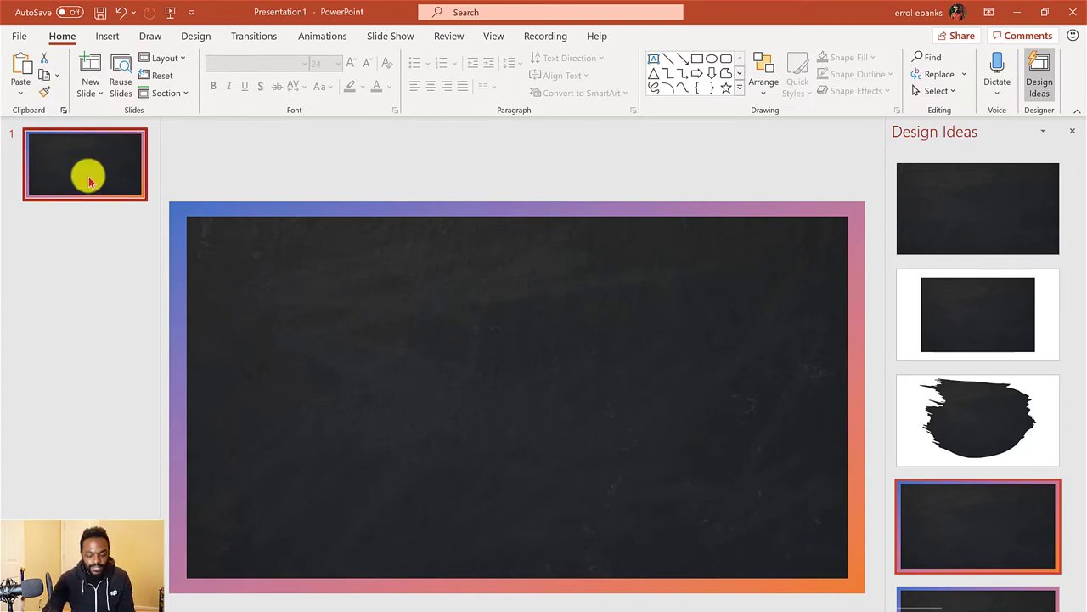
key(ctrl+z)
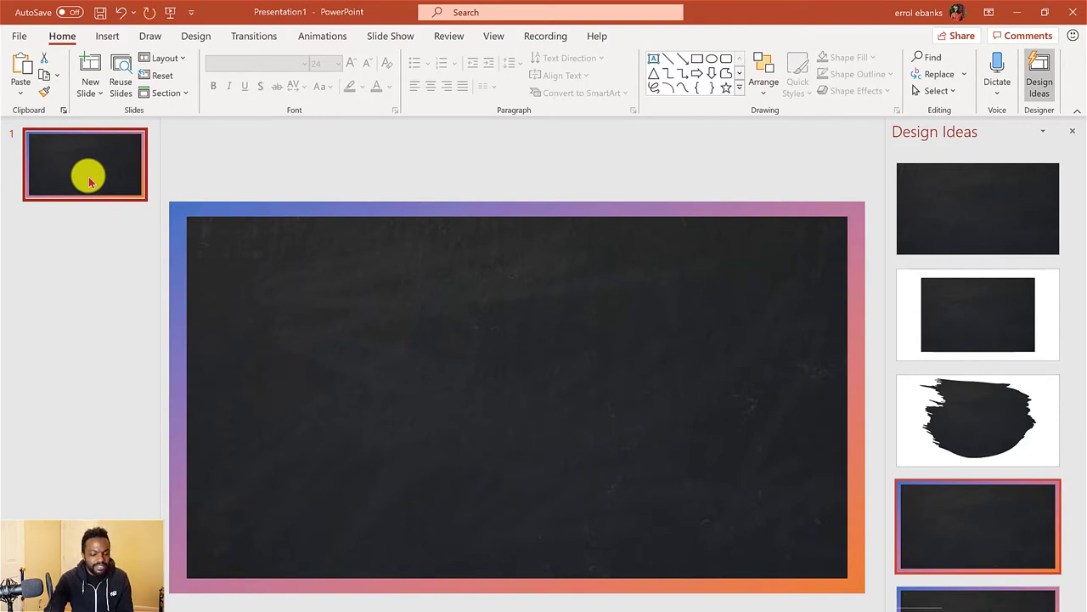
key(ctrl+v)
key(ctrl+v)
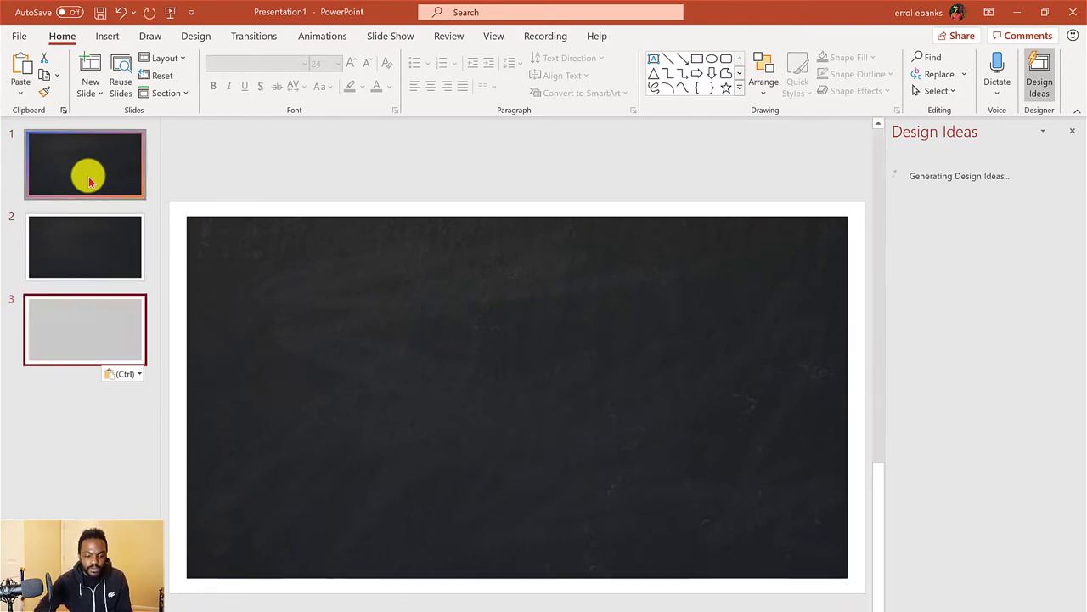
Look through the three chalkboard slides, close the Design Ideas pane and return to slide 1
click(80, 174)
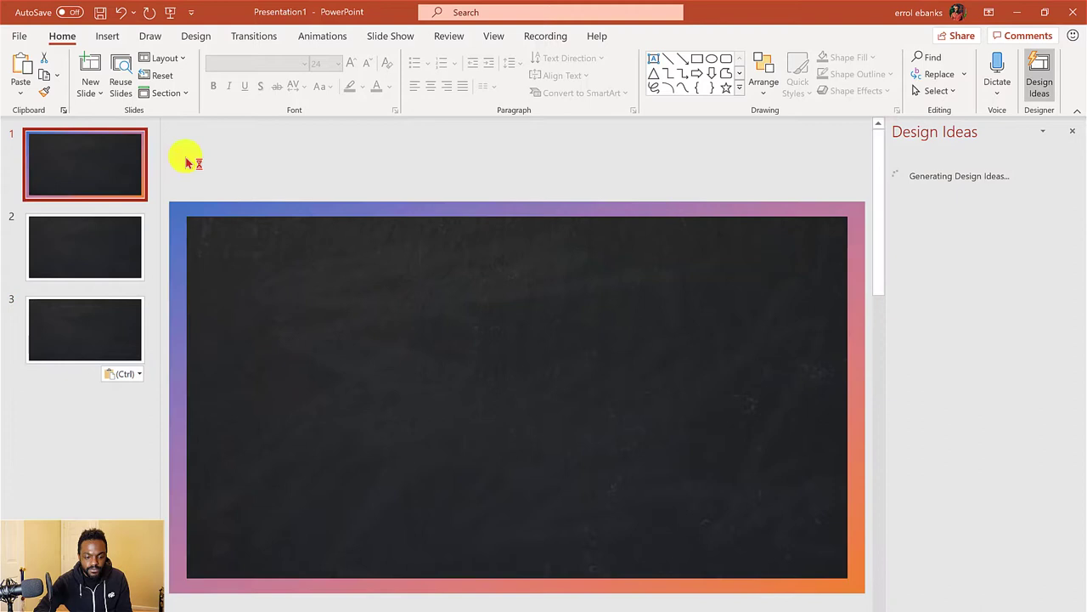
click(80, 267)
click(53, 315)
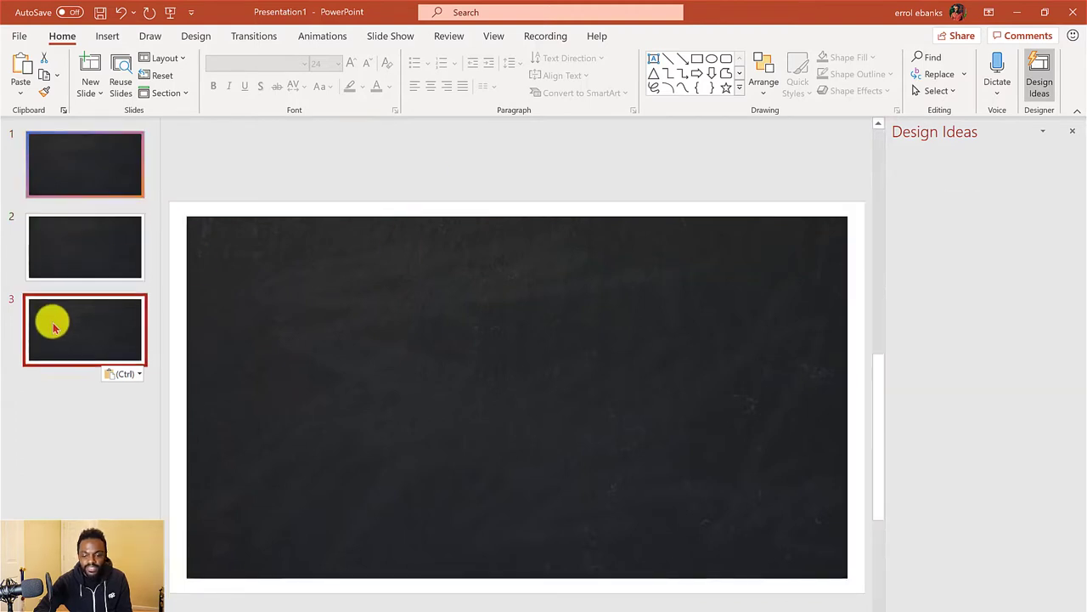
click(76, 178)
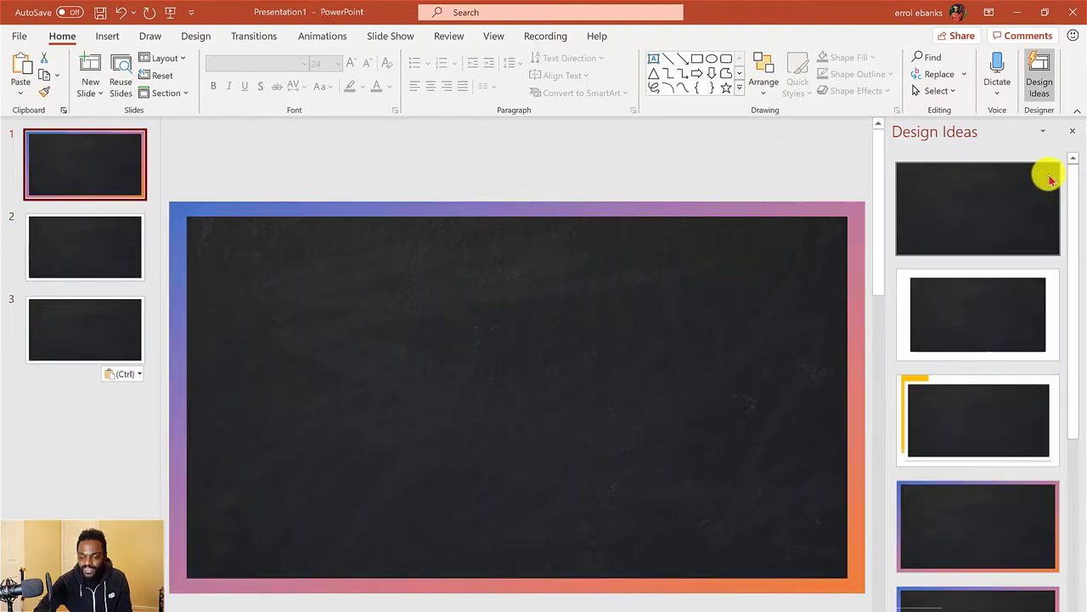
click(1062, 134)
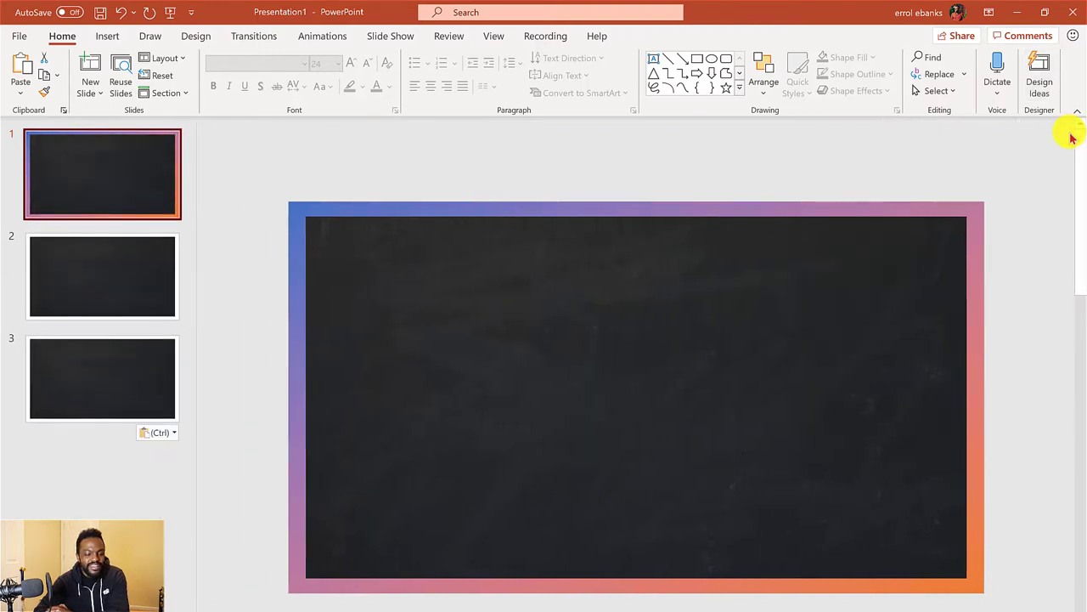
click(140, 272)
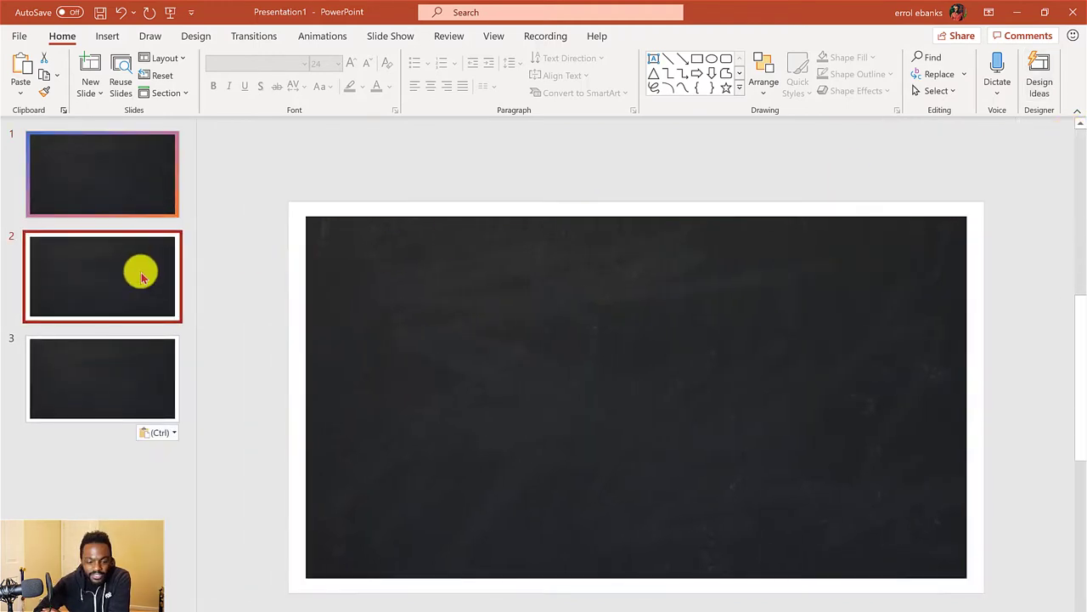
click(121, 169)
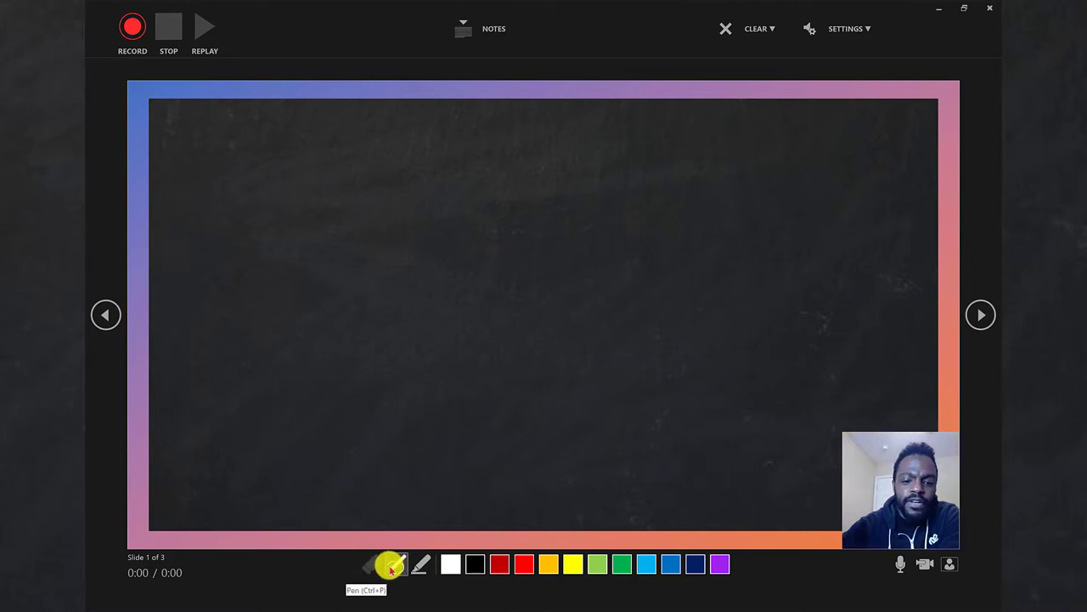
Choose the Pen in white for annotations and start recording the slide show on slide 1
click(396, 565)
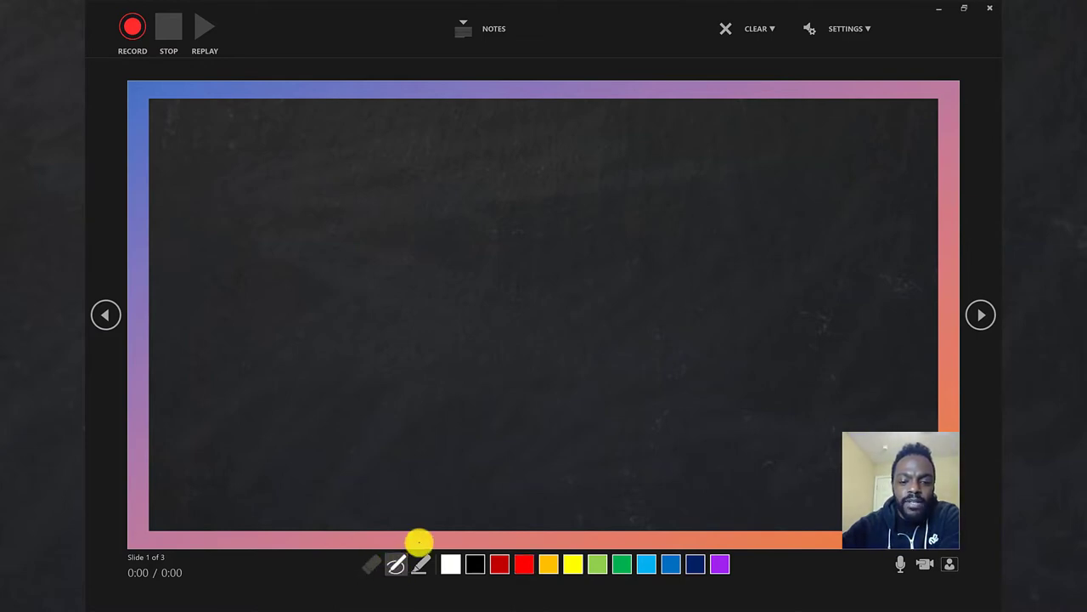
click(452, 565)
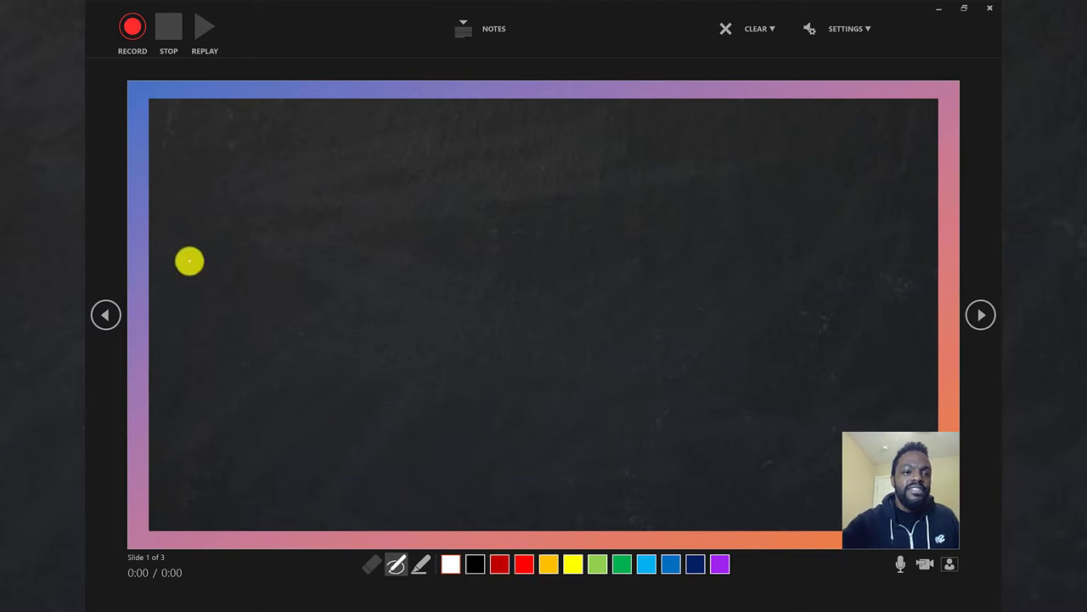
click(129, 40)
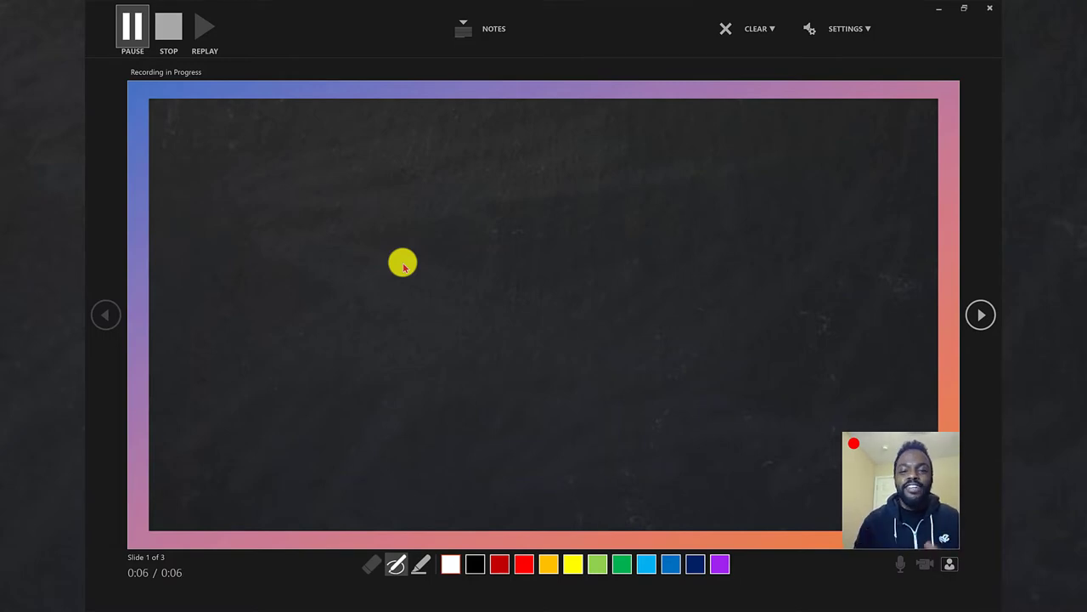
Handwrite the heading "Basic math" near the top of the chalkboard and the equation "2 + 2 = 4" beneath it
mouse_move(332, 200)
mouse_down()
mouse_move(342, 126)
mouse_move(369, 165)
mouse_move(331, 203)
mouse_up()
mouse_move(398, 154)
mouse_down()
mouse_move(467, 139)
mouse_move(580, 167)
mouse_move(617, 160)
mouse_move(617, 142)
mouse_move(680, 170)
mouse_up()
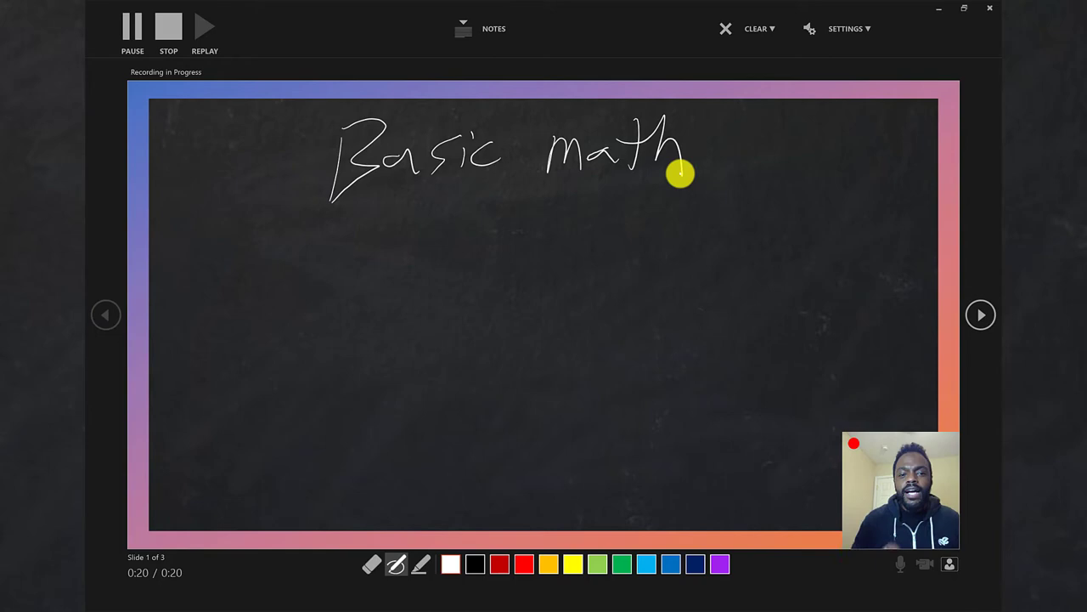
mouse_move(258, 246)
mouse_down()
mouse_move(280, 235)
mouse_move(354, 301)
mouse_up()
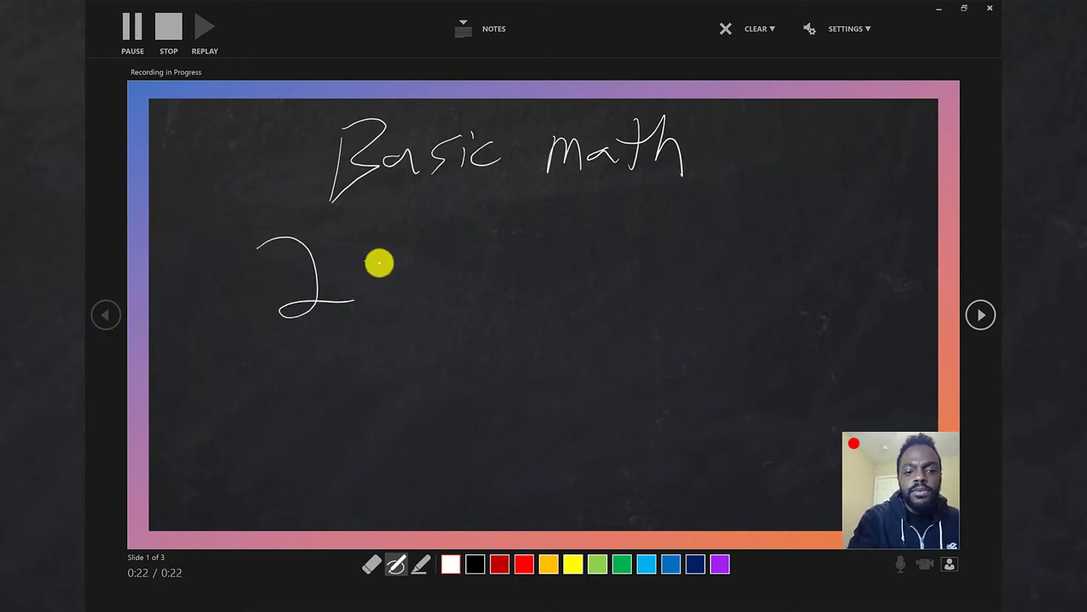
drag(365, 264, 420, 256)
mouse_move(396, 233)
mouse_down()
mouse_move(398, 299)
mouse_move(531, 292)
mouse_up()
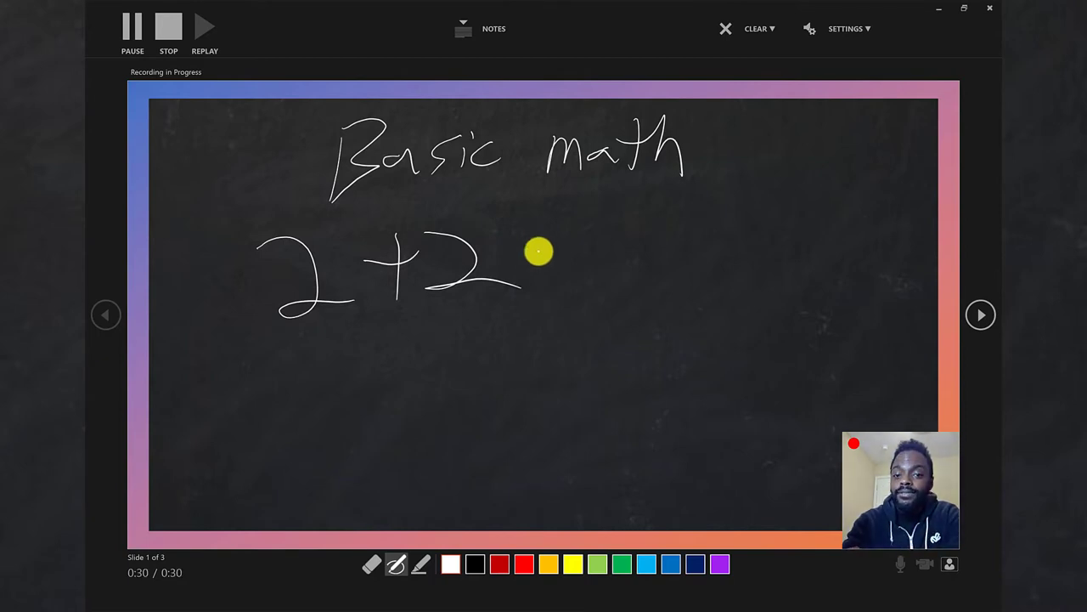
drag(538, 253, 606, 238)
drag(549, 272, 616, 263)
mouse_move(635, 219)
mouse_down()
mouse_move(682, 251)
mouse_move(669, 293)
mouse_up()
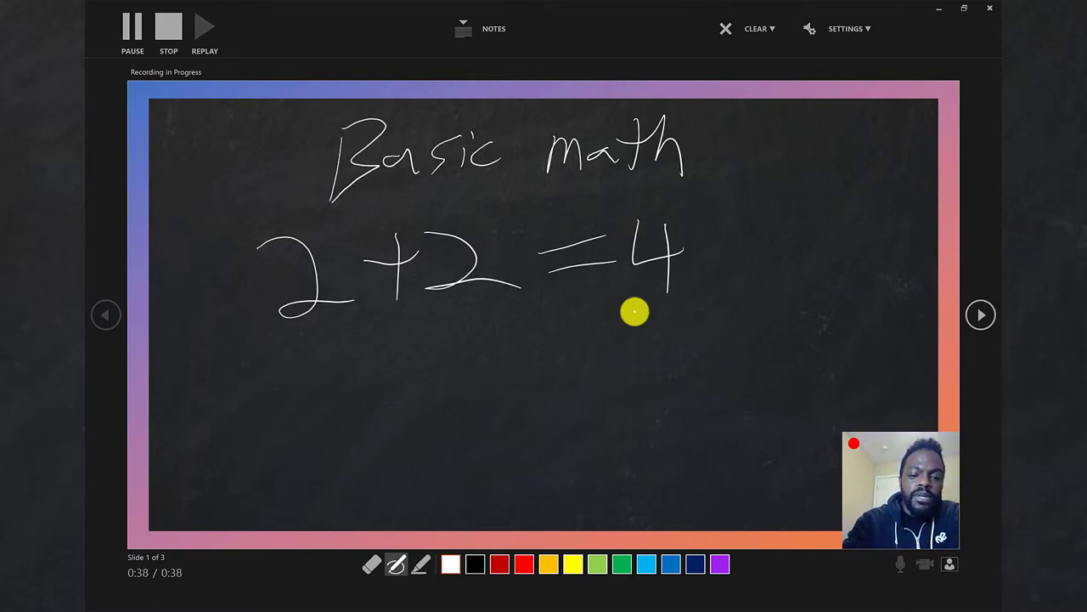
Handwrite the equation "4 × 2 = 8" on the chalkboard below the addition equation
mouse_move(309, 352)
mouse_down()
mouse_move(345, 389)
mouse_move(340, 410)
mouse_up()
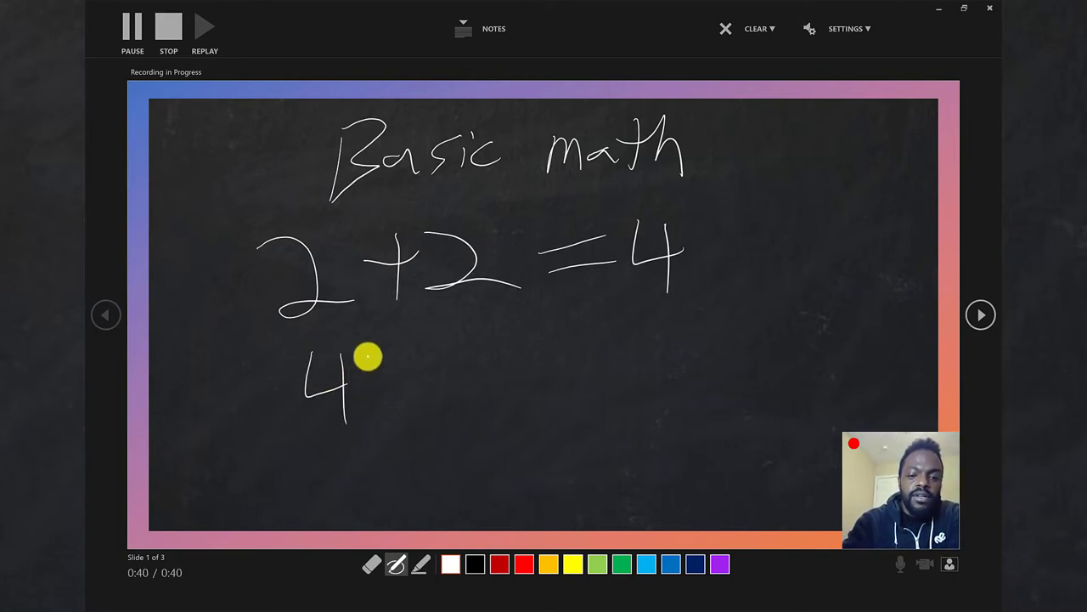
drag(370, 356, 414, 403)
mouse_move(422, 349)
mouse_down()
mouse_move(384, 406)
mouse_move(482, 372)
mouse_move(510, 377)
mouse_move(574, 345)
mouse_move(576, 360)
mouse_up()
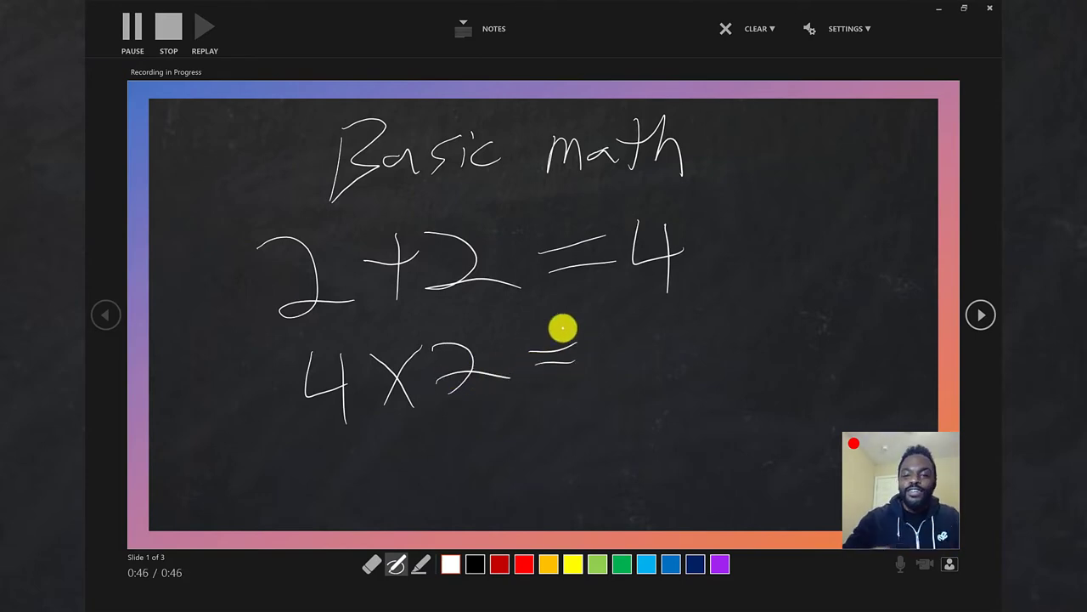
mouse_move(610, 318)
mouse_down()
mouse_move(621, 357)
mouse_move(581, 348)
mouse_up()
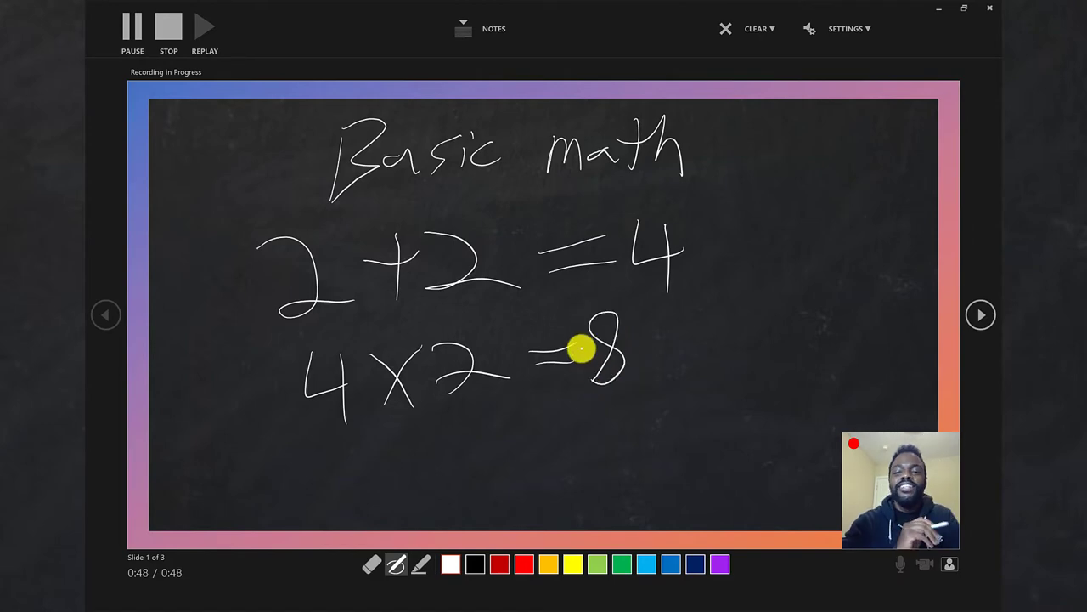
Advance the recording to slide 2 and stop recording there
click(980, 315)
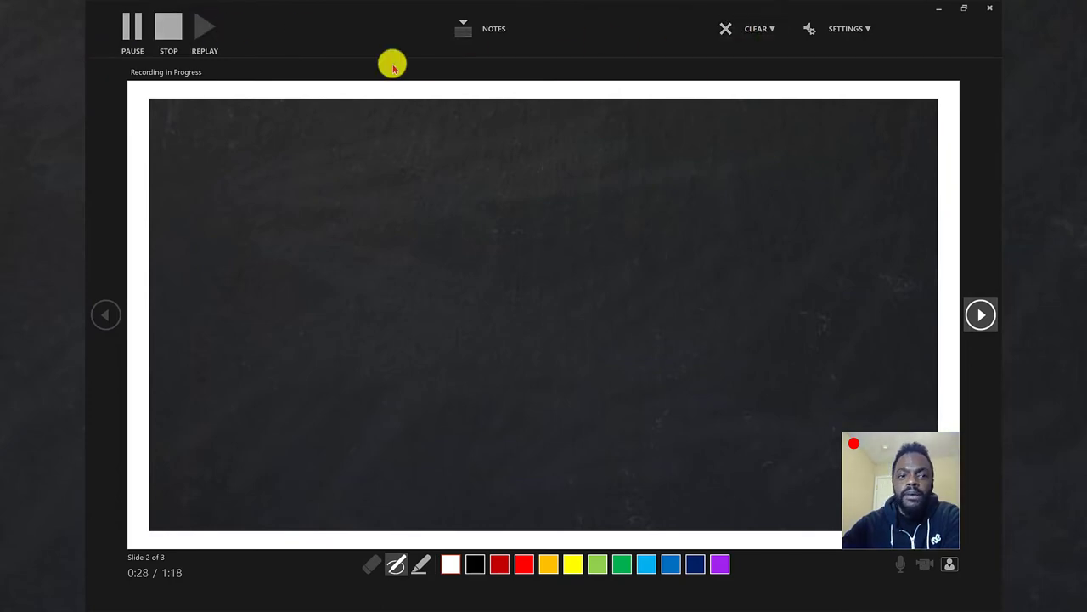
click(170, 35)
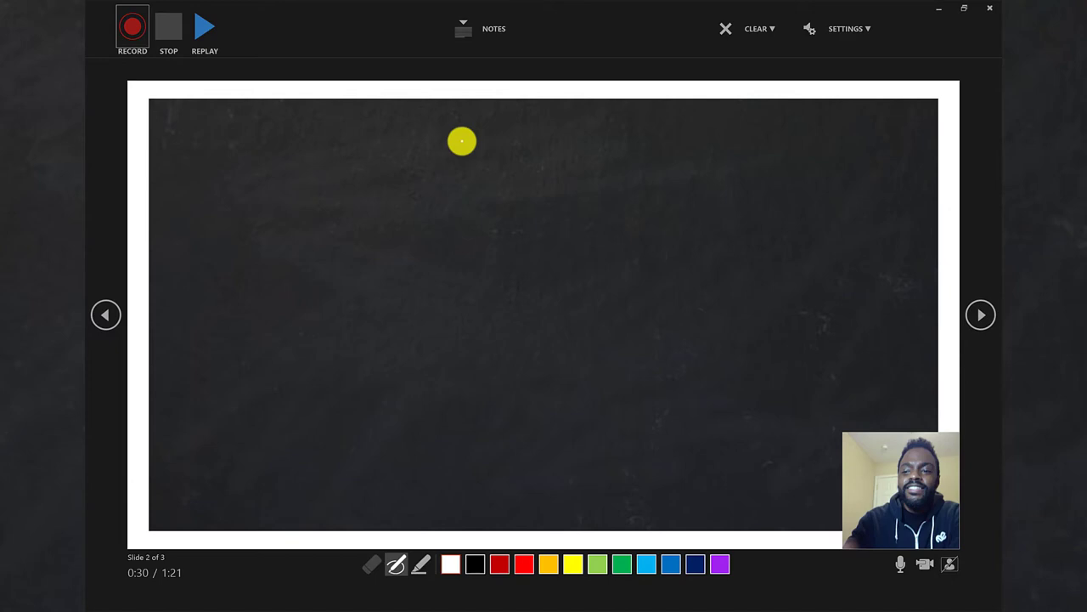
Return to slide 1, replay its recorded narration and ink, pause the playback, and leave the recording view
click(104, 319)
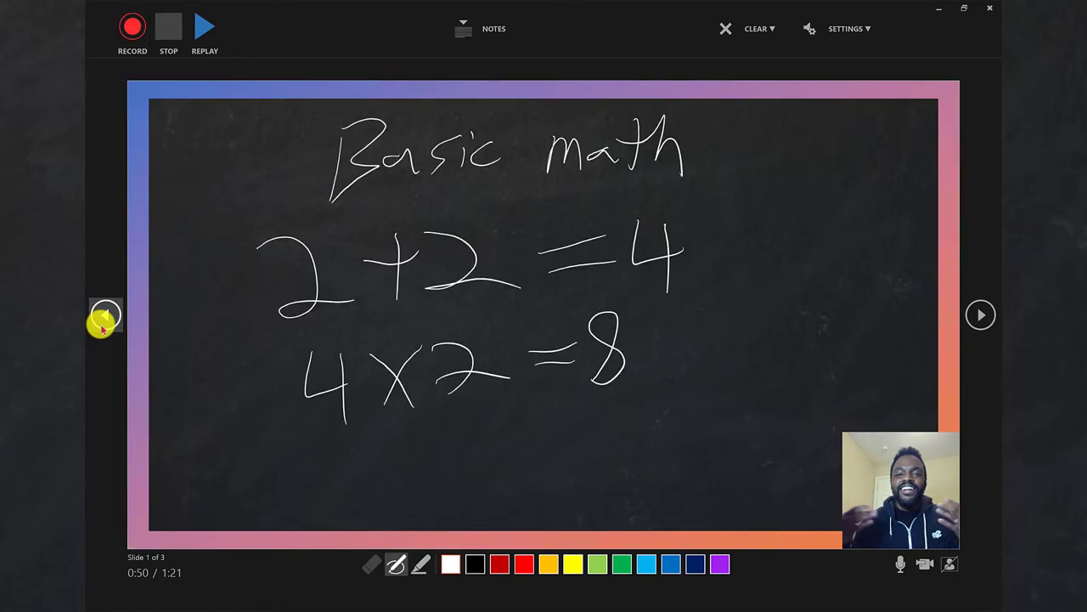
click(201, 44)
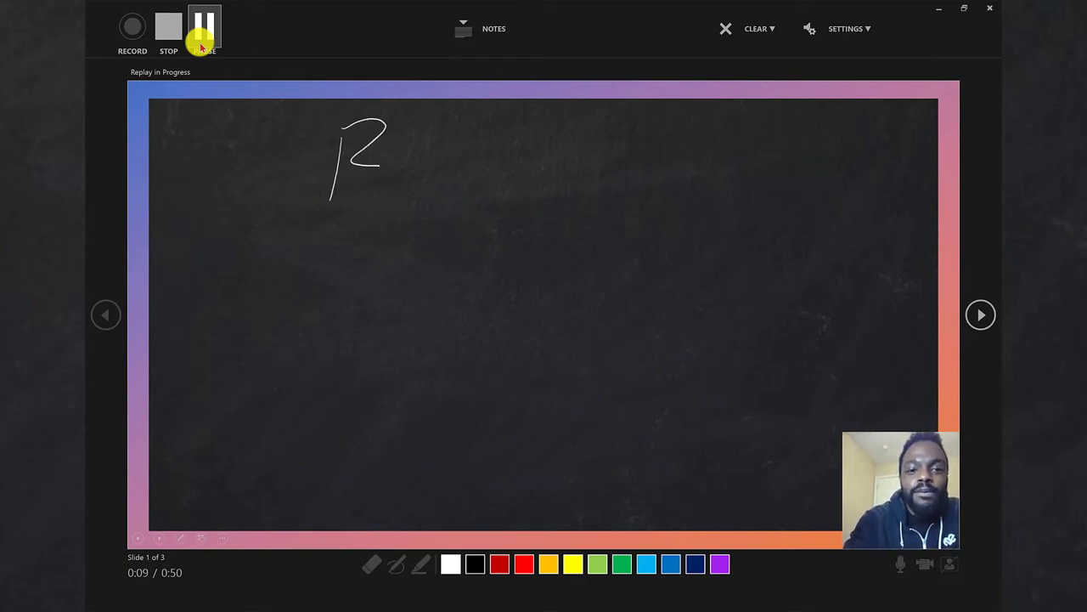
click(202, 46)
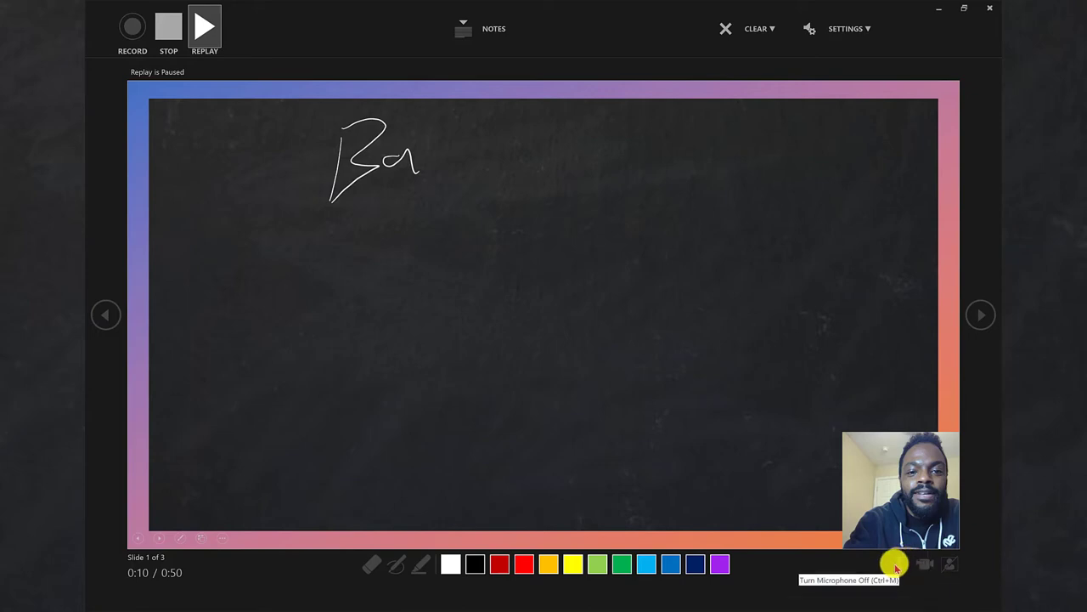
click(989, 9)
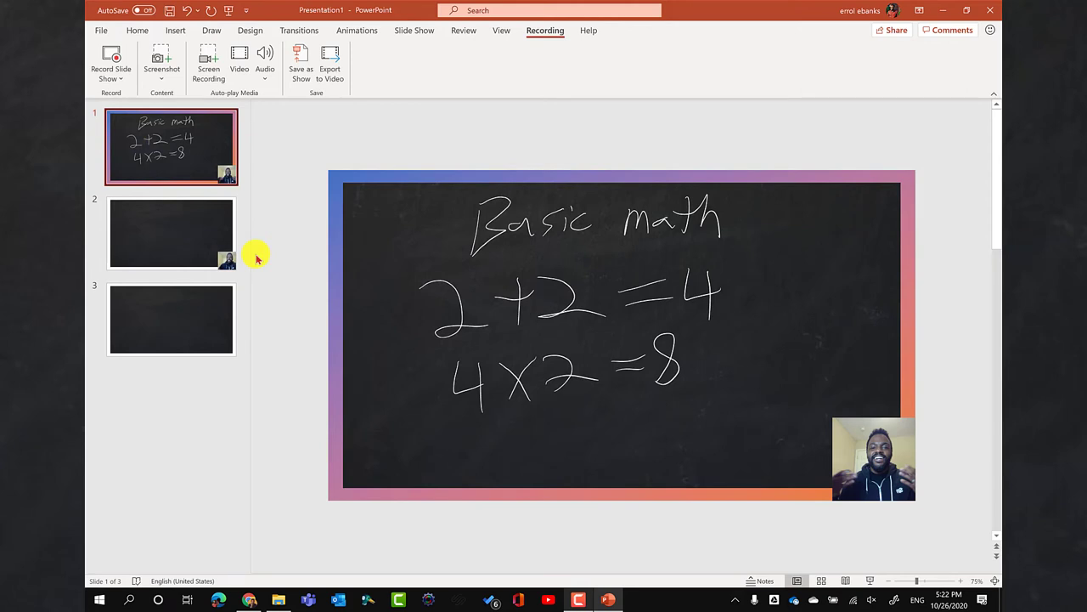
Export the presentation as a video at Ultra HD (4K) quality
click(336, 60)
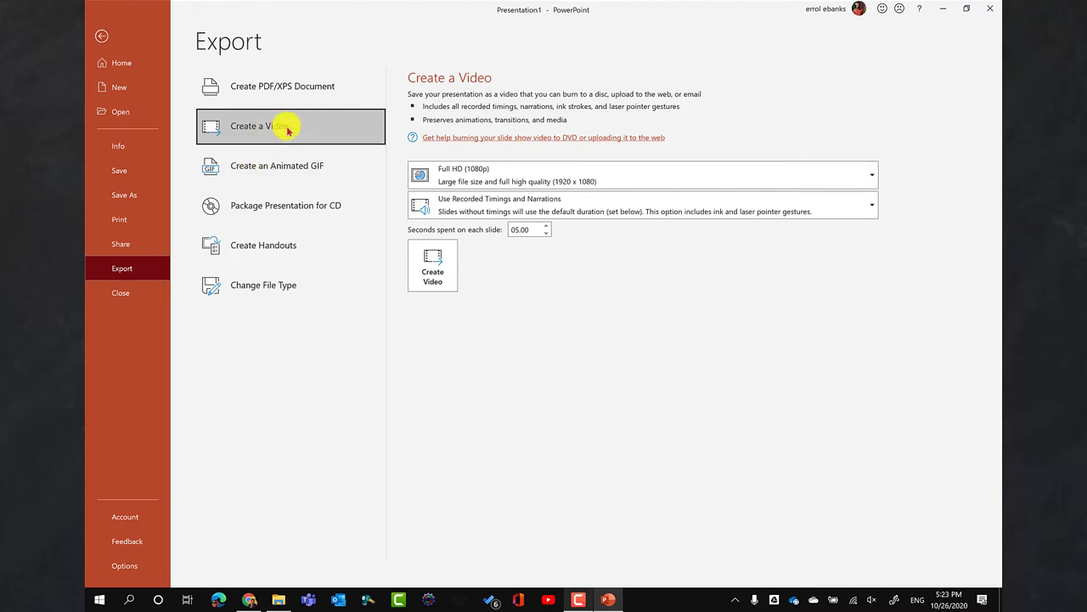
click(553, 181)
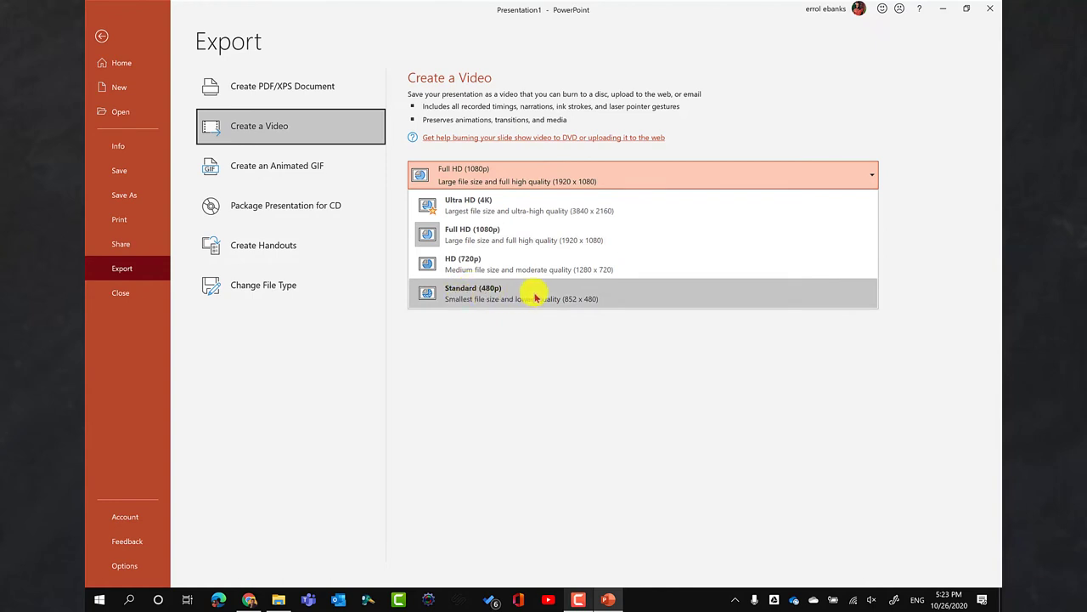
click(485, 210)
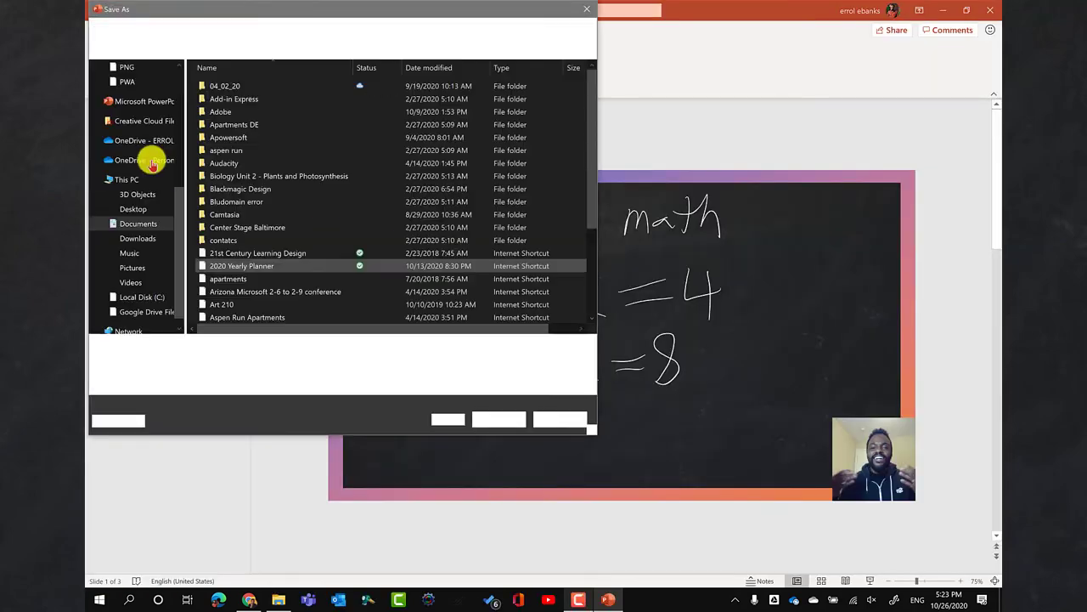
Choose the Desktop as the save location and name the MPEG-4 video file "Basic Math"
click(133, 212)
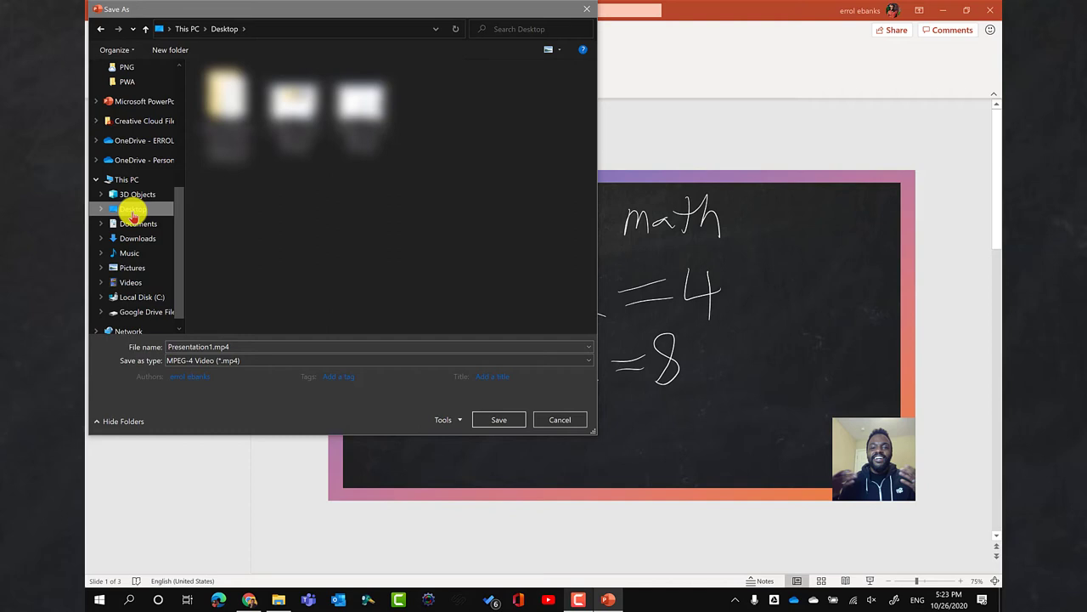
double_click(238, 348)
text(Basic Math)
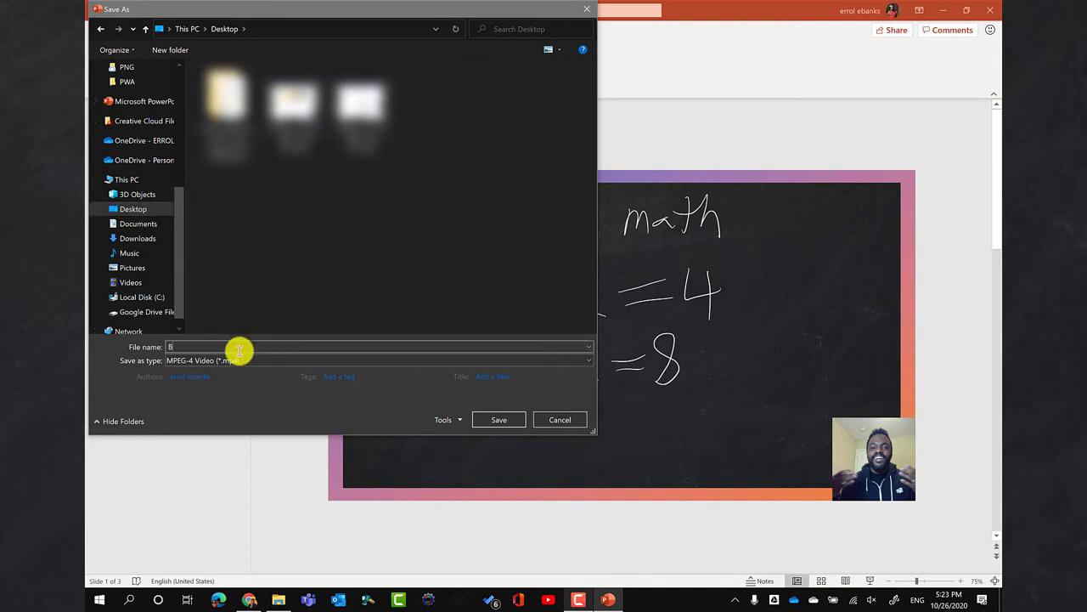